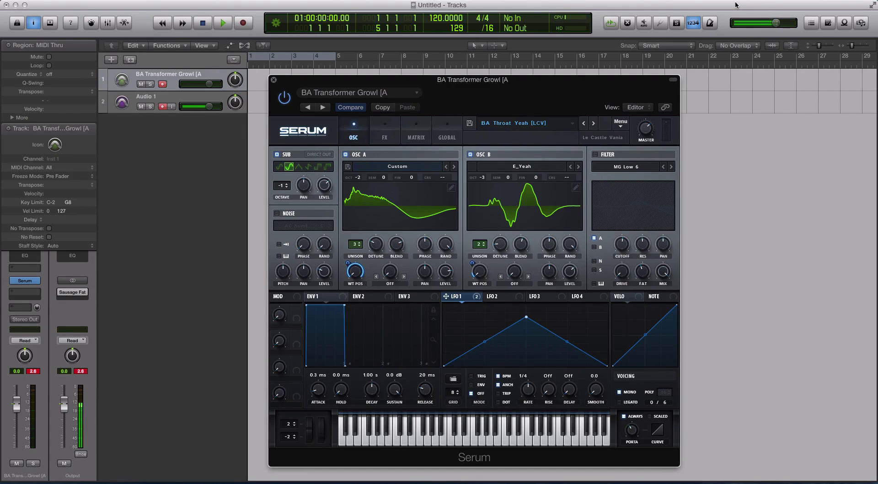
- View the effects page, return to the oscillator page and enable the filter
left_click(378, 134)
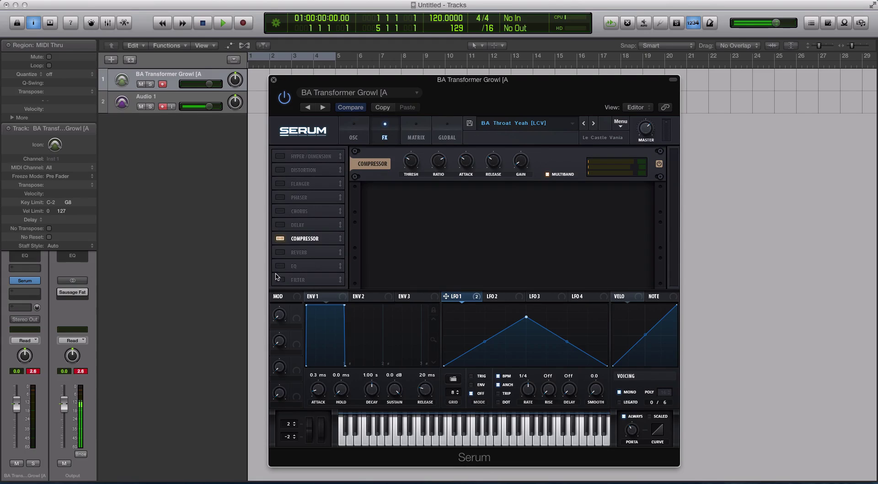
left_click(358, 127)
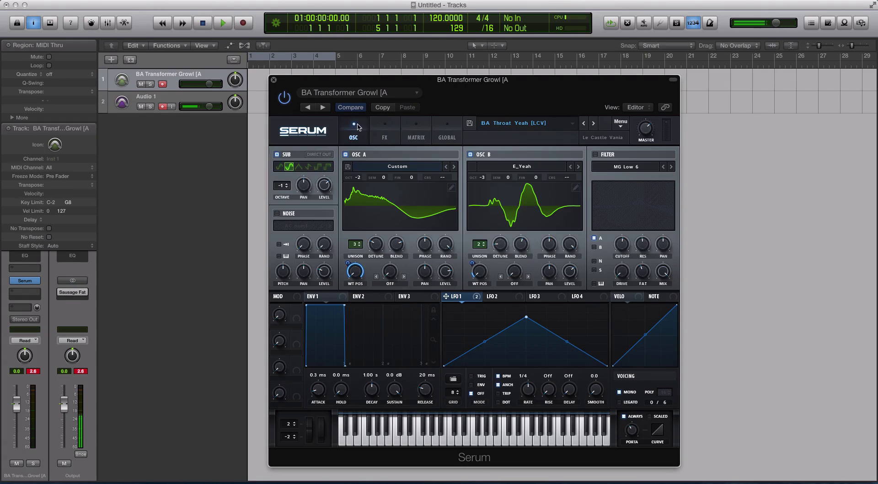
left_click(596, 155)
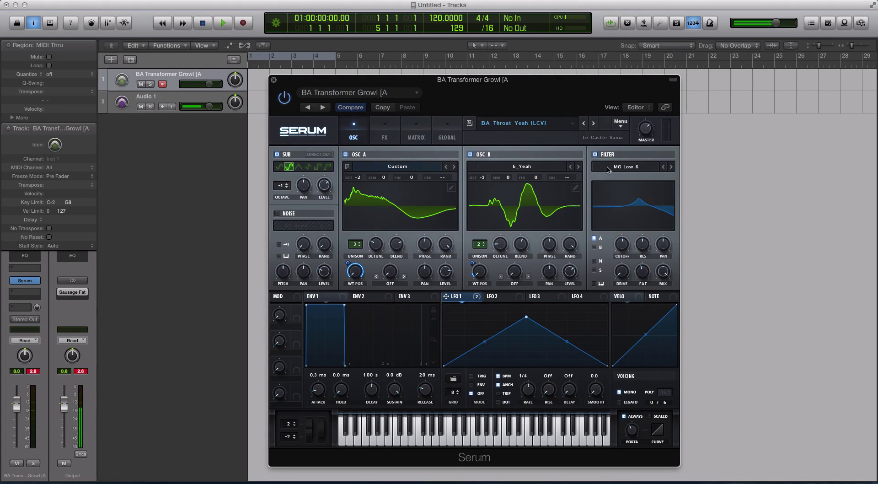
- Browse the filter type categories and set the filter to the Multi type LB 12
left_click(622, 168)
mouse_move(621, 177)
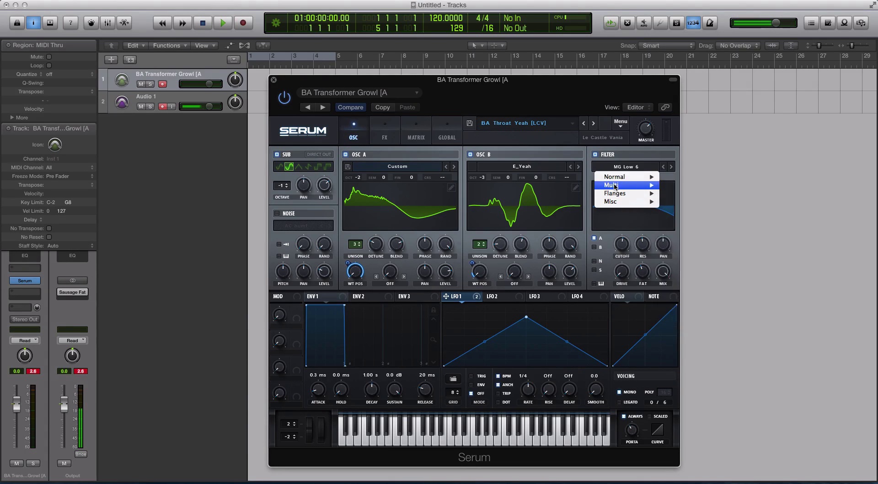
left_click(429, 118)
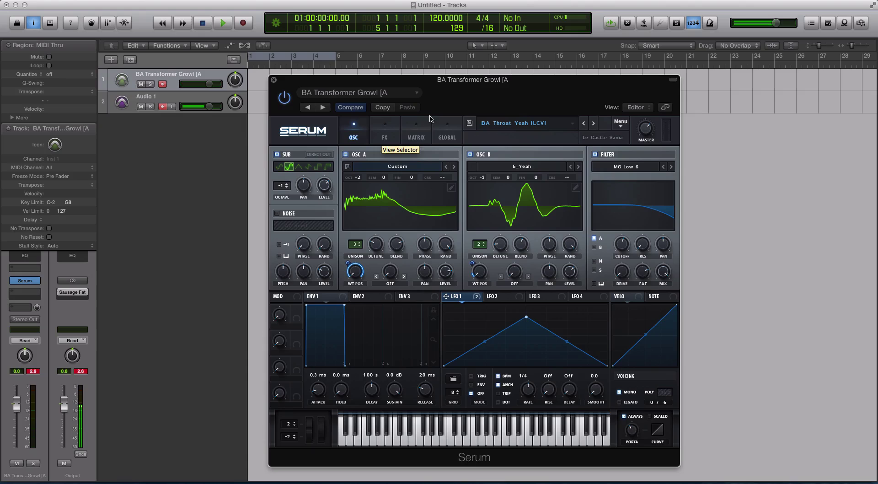
left_click(608, 165)
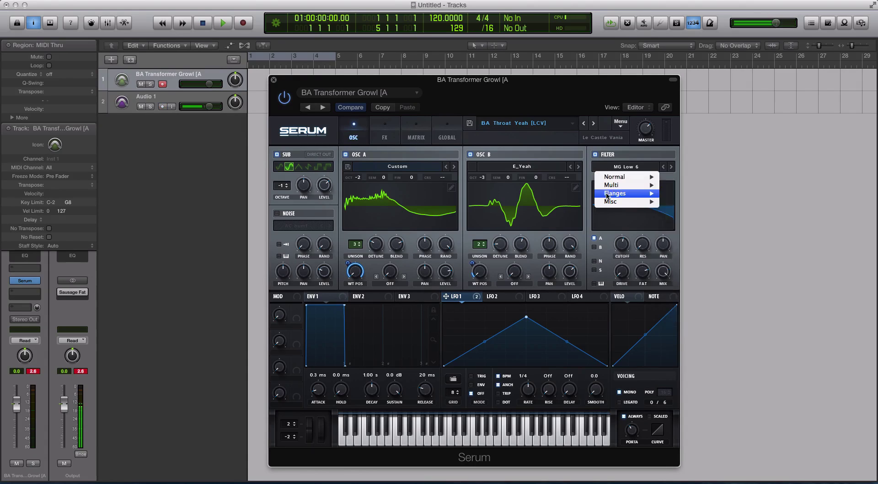
mouse_move(620, 186)
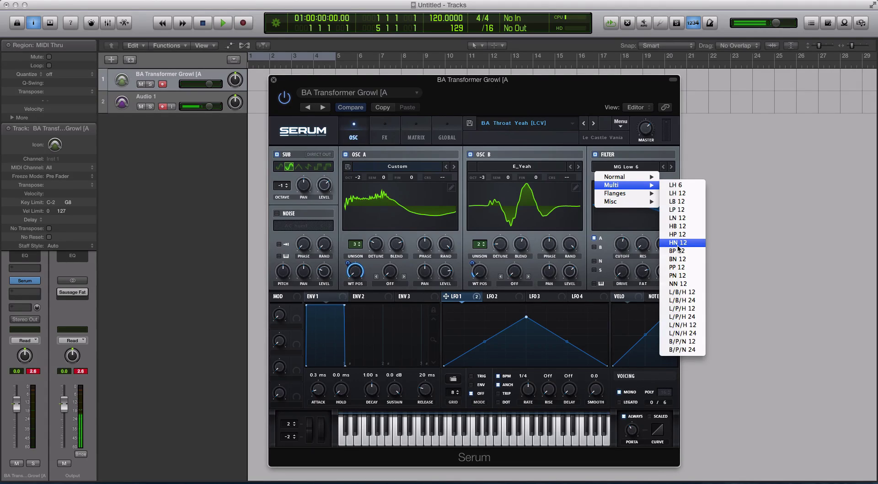
left_click(566, 152)
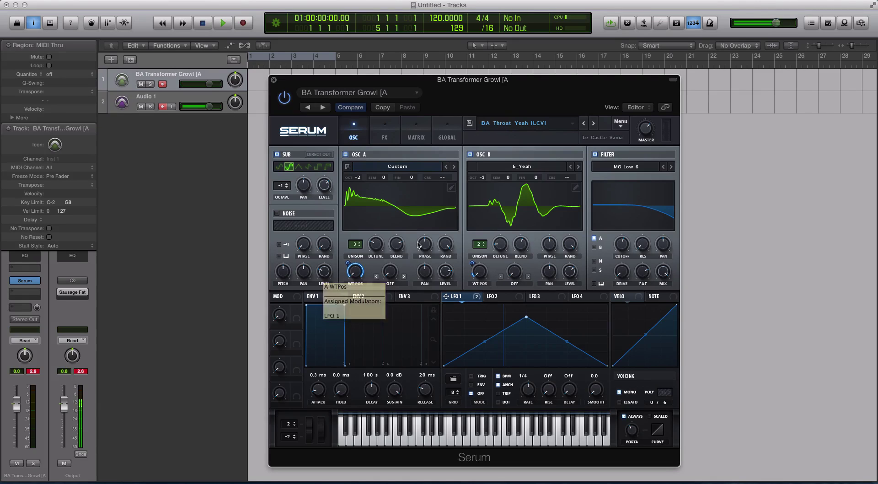
left_click(626, 167)
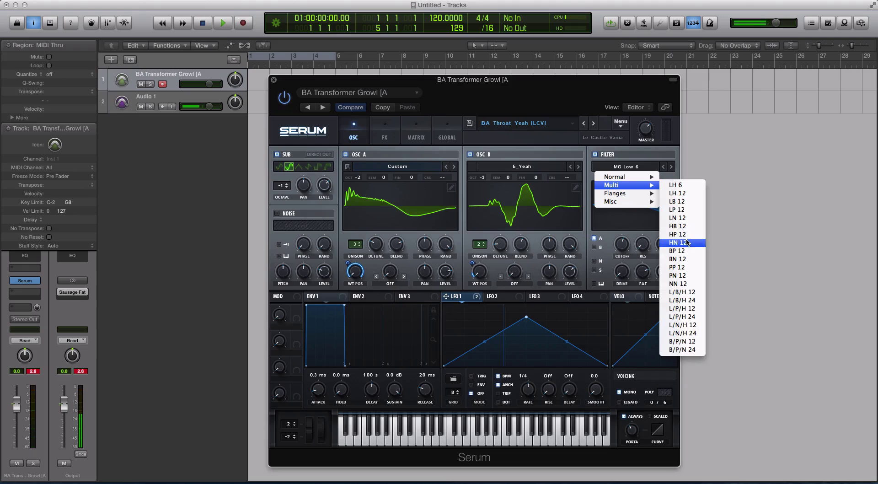
left_click(687, 201)
- Sweep the LB 12 filter's cutoff repeatedly between its lowest setting and 44100 Hz while playing a note
left_click_drag(622, 244, 625, 275)
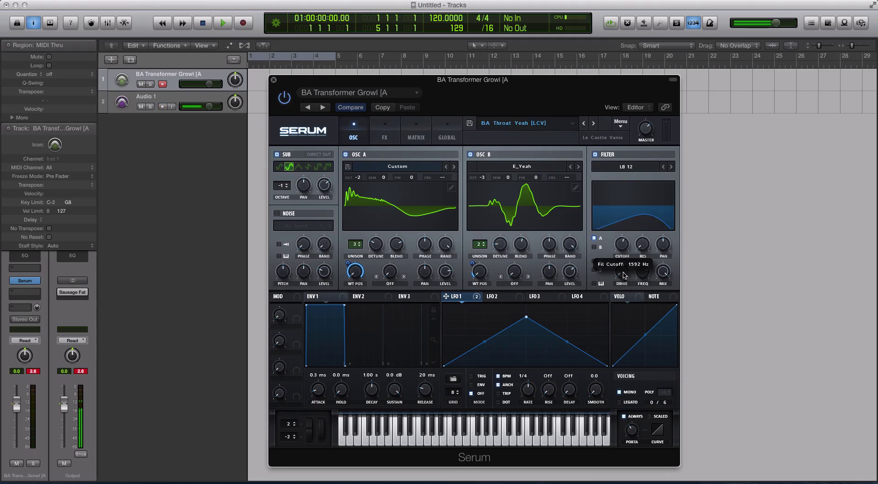
left_click_drag(623, 245, 623, 213)
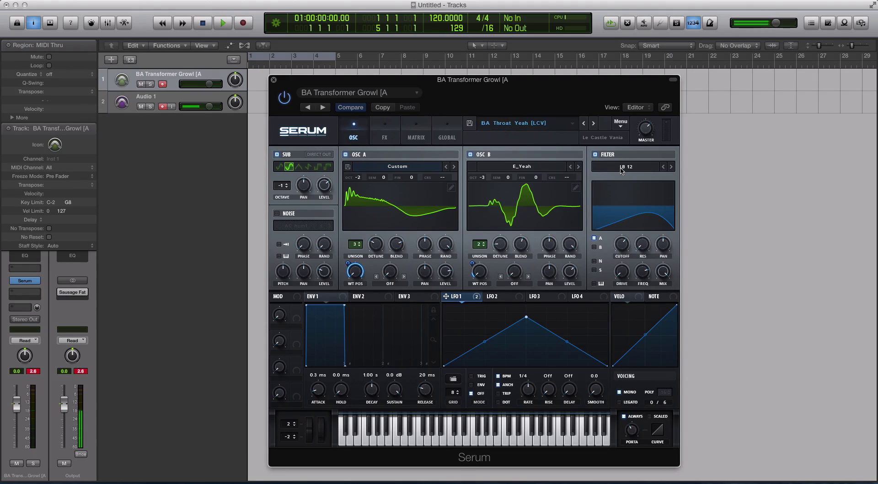
left_click_drag(622, 246, 613, 175)
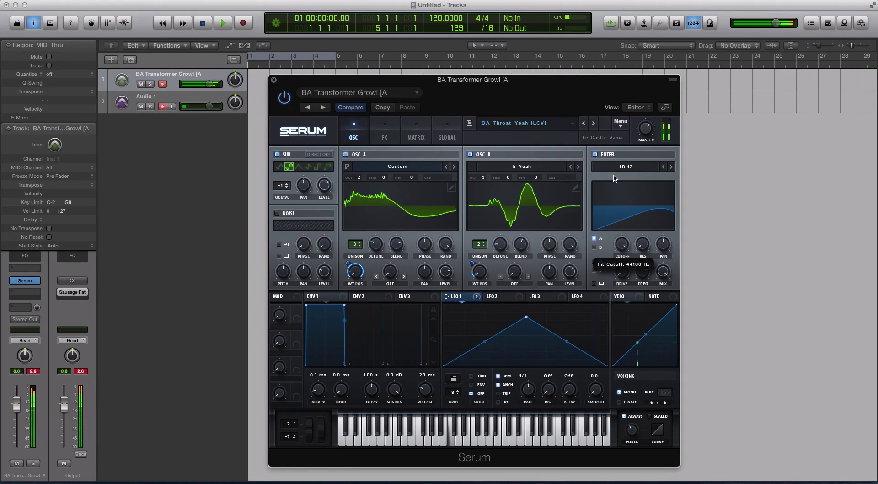
left_click_drag(622, 245, 638, 334)
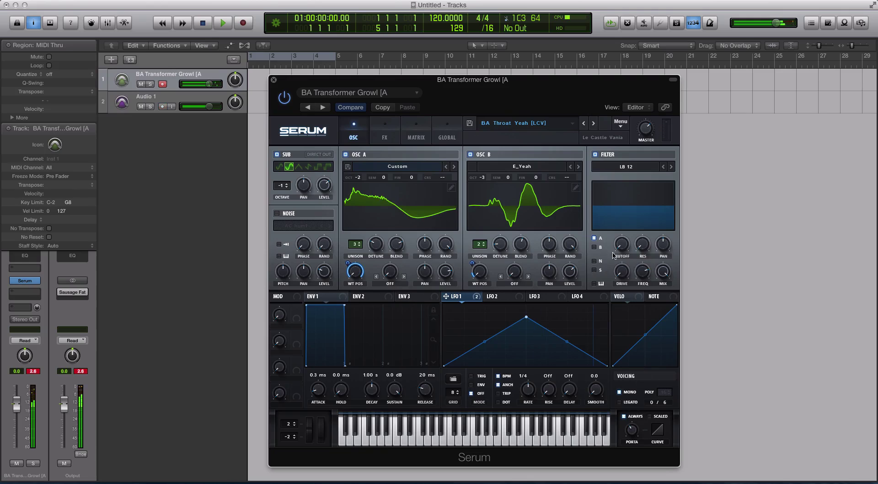
left_click_drag(620, 245, 623, 95)
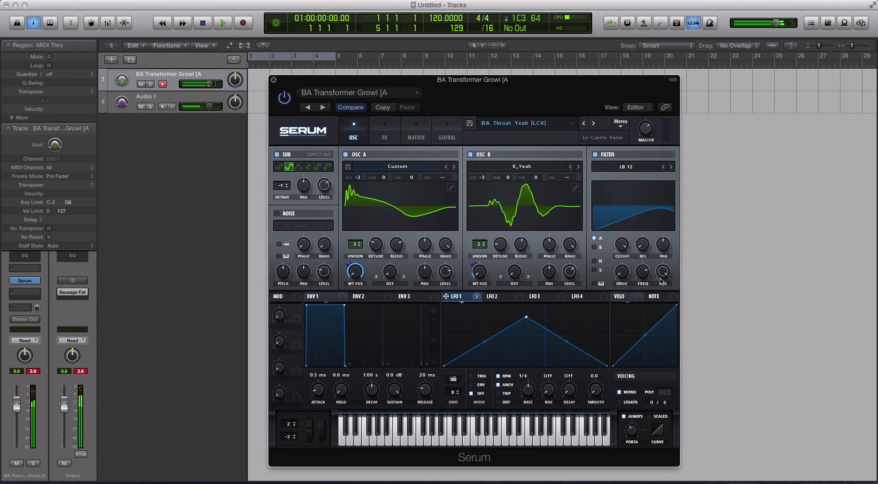
- Lower the filter's Freq control fully, and raise both the cutoff and Freq to shape the LB 12 response
left_click_drag(643, 273, 633, 459)
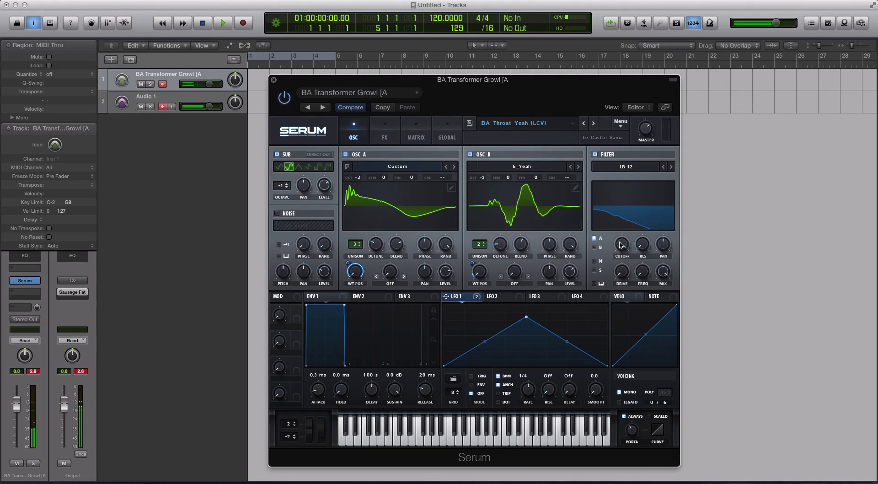
left_click_drag(619, 245, 623, 128)
left_click_drag(641, 270, 645, 219)
mouse_move(642, 271)
left_mouse_down()
mouse_move(639, 319)
mouse_move(643, 254)
mouse_move(647, 262)
left_mouse_up()
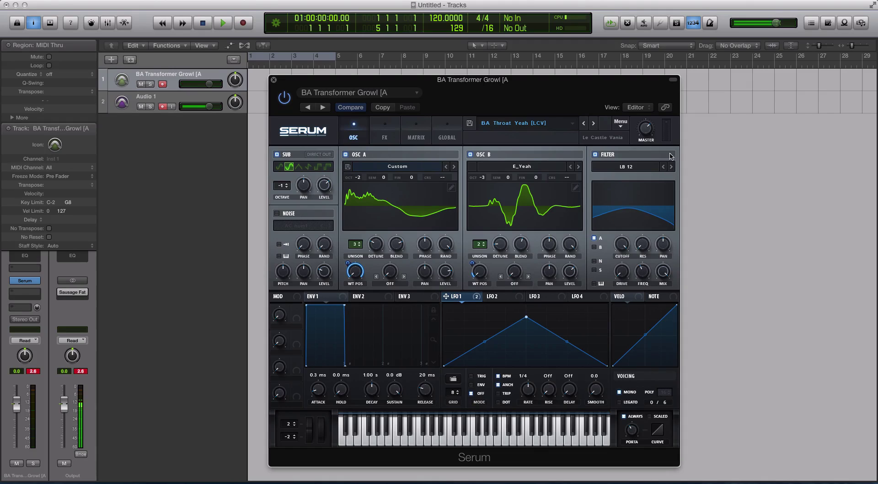
- Try the Normal filter types MG Low 6 and High 24 to compare how the Fat control behaves
left_click(649, 167)
mouse_move(640, 178)
left_click(679, 176)
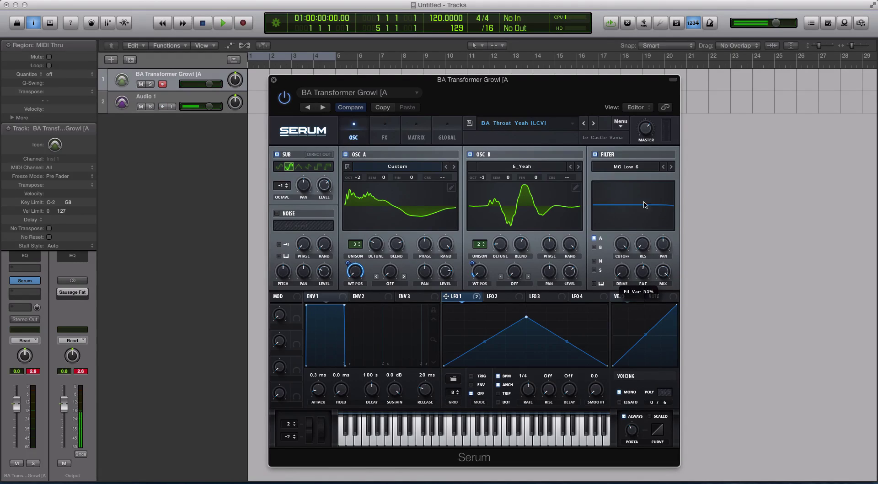
left_click(640, 167)
mouse_move(639, 177)
left_click(691, 268)
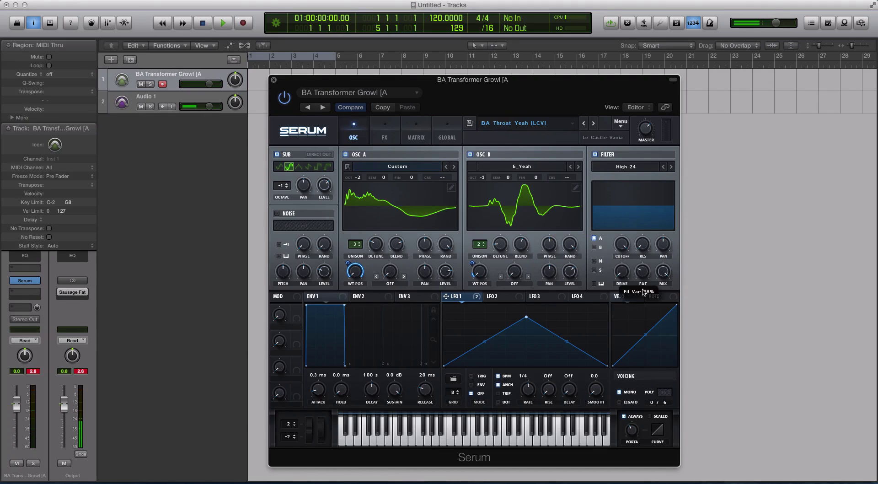
- Try the Multi filter types LH 12 and L/B/H 24 to compare their Freq and Morph controls
left_click(625, 167)
mouse_move(628, 187)
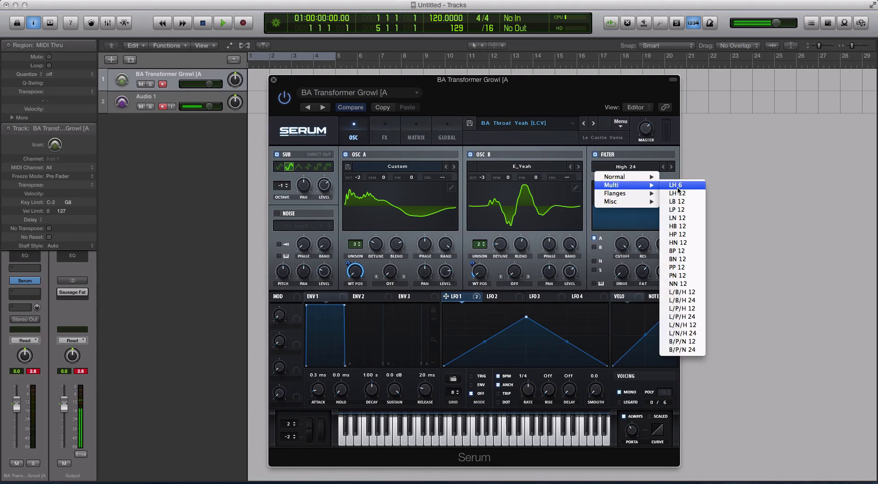
left_click(677, 193)
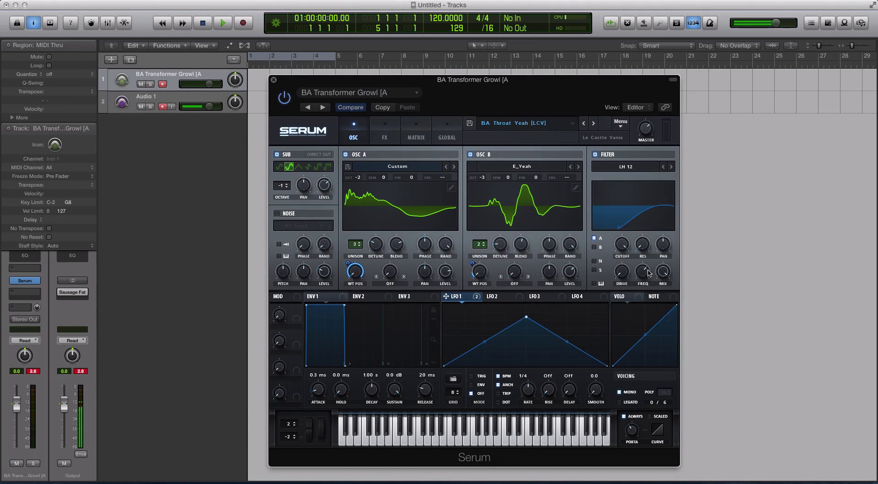
left_click(637, 168)
mouse_move(639, 186)
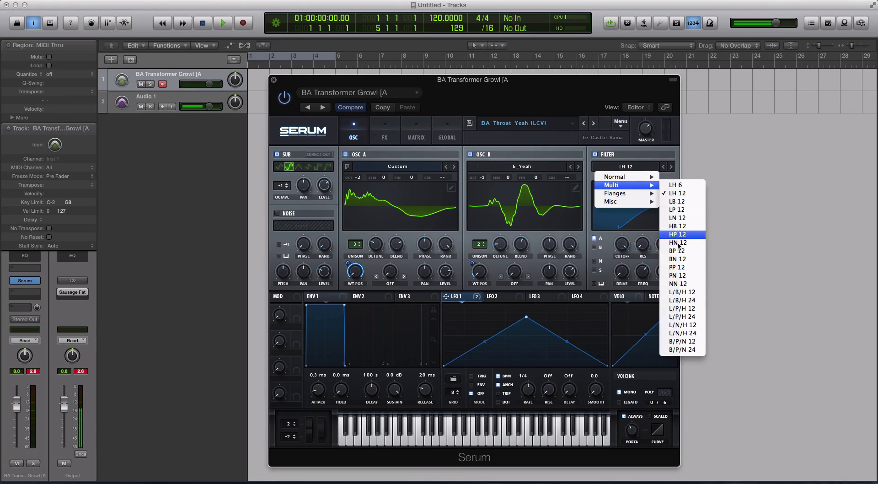
left_click(679, 293)
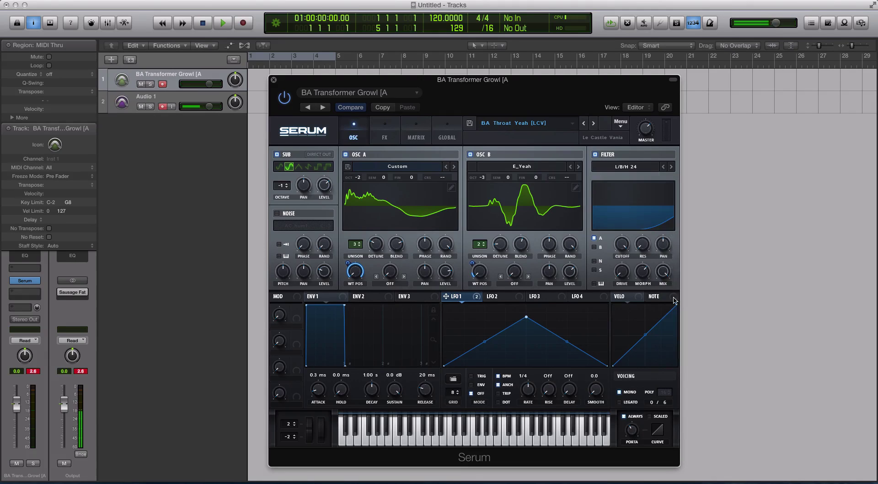
- Set the filter type back to LB 12, lower its cutoff and set Freq to about 41%
left_click(632, 168)
mouse_move(641, 194)
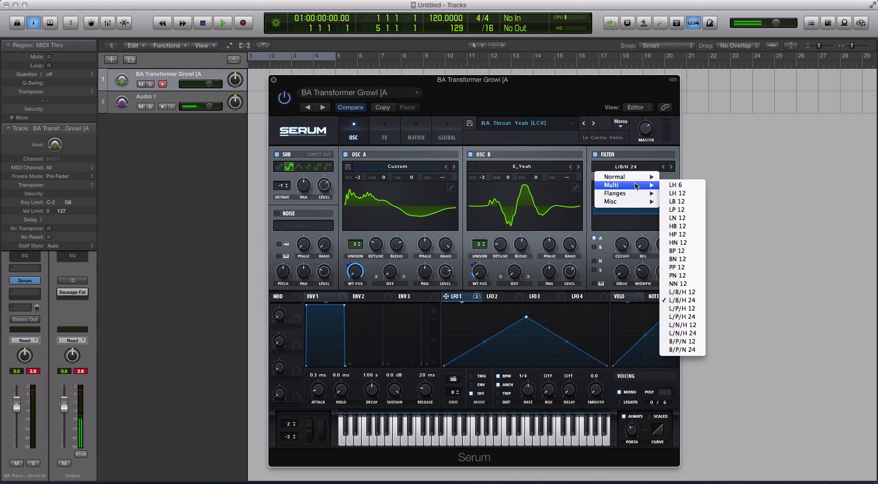
left_click(685, 202)
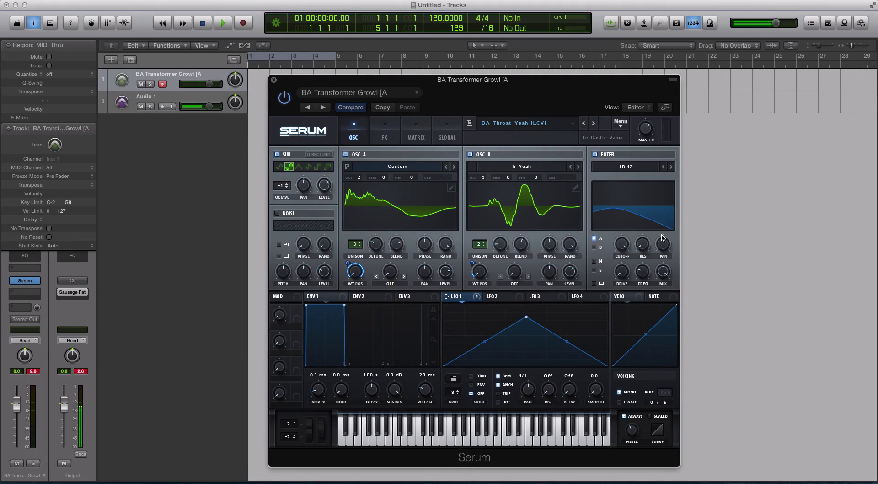
mouse_move(623, 251)
left_mouse_down()
mouse_move(623, 312)
mouse_move(623, 266)
left_mouse_up()
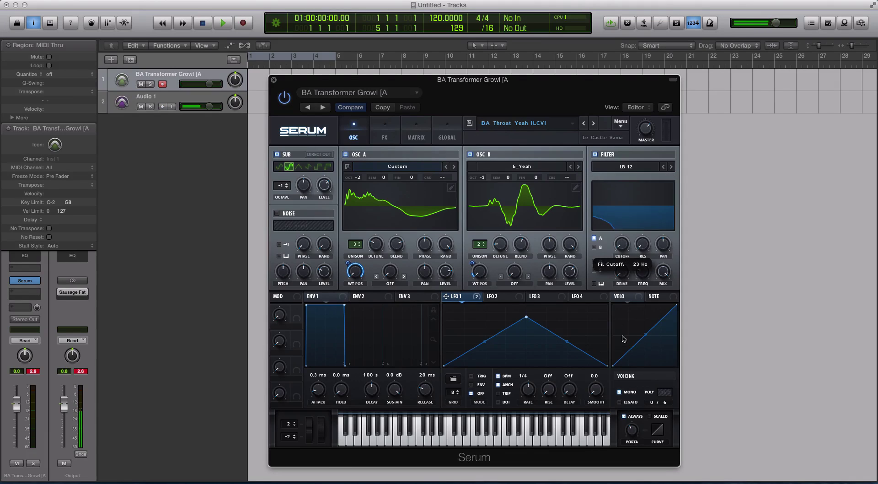
mouse_move(643, 275)
left_mouse_down()
mouse_move(640, 261)
mouse_move(645, 294)
mouse_move(643, 278)
mouse_move(639, 287)
left_mouse_up()
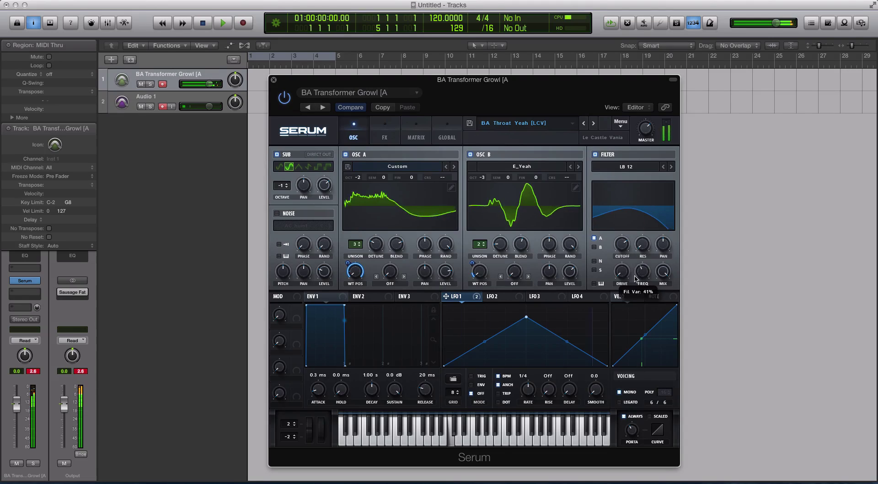
mouse_move(623, 246)
left_mouse_down()
mouse_move(624, 266)
mouse_move(624, 257)
left_mouse_up()
- Assign LFO 1 to the filter's cutoff and Freq controls and adjust the modulation amounts, with Freq at about 84
left_click_drag(446, 297, 614, 271)
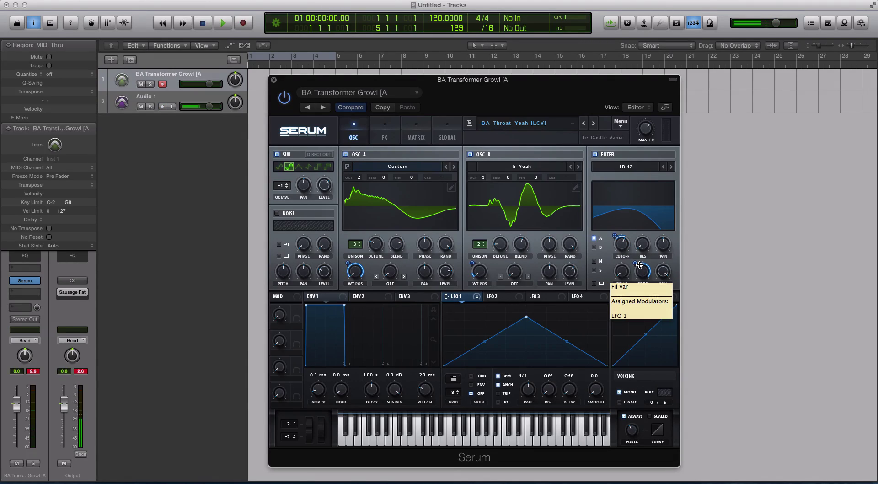
mouse_move(642, 267)
left_mouse_down()
mouse_move(639, 275)
mouse_move(637, 266)
left_mouse_up()
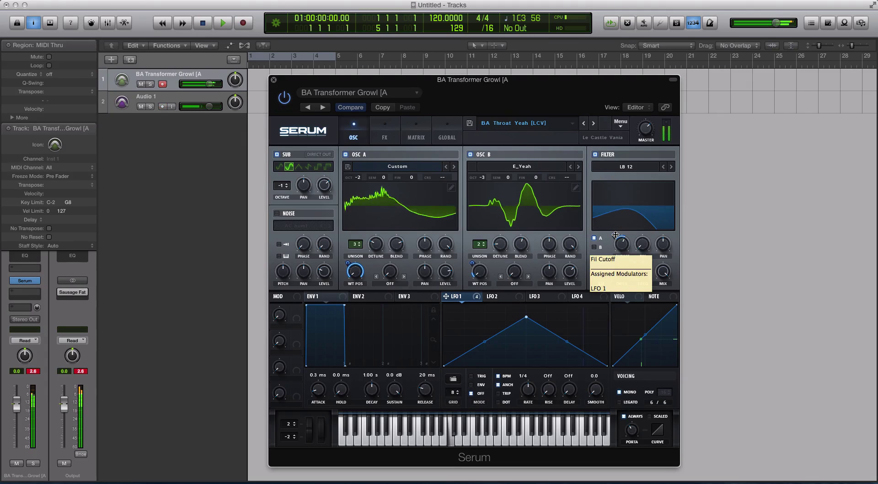
left_click_drag(615, 235, 623, 215)
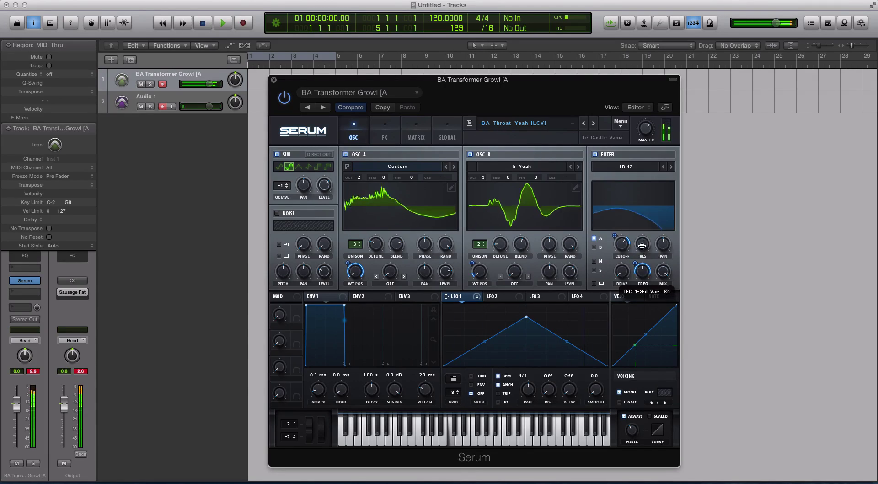
- Change the filter type to the Multi type L/P/H 12
left_click(644, 170)
mouse_move(646, 188)
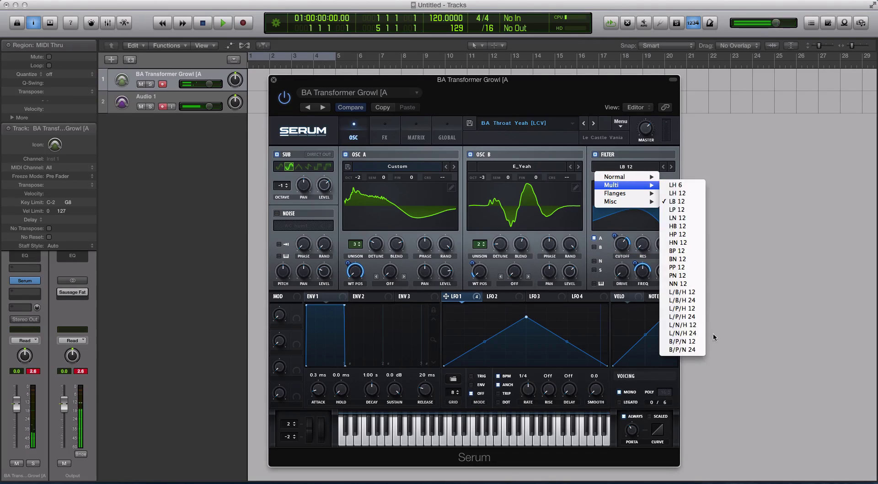
left_click(699, 309)
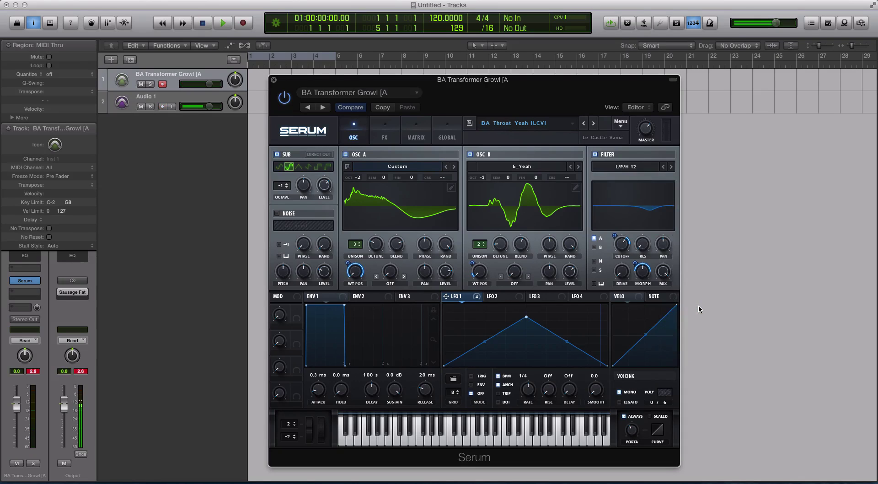
- Remove all modulators from the filter's Cutoff and Morph controls
right_click(621, 244)
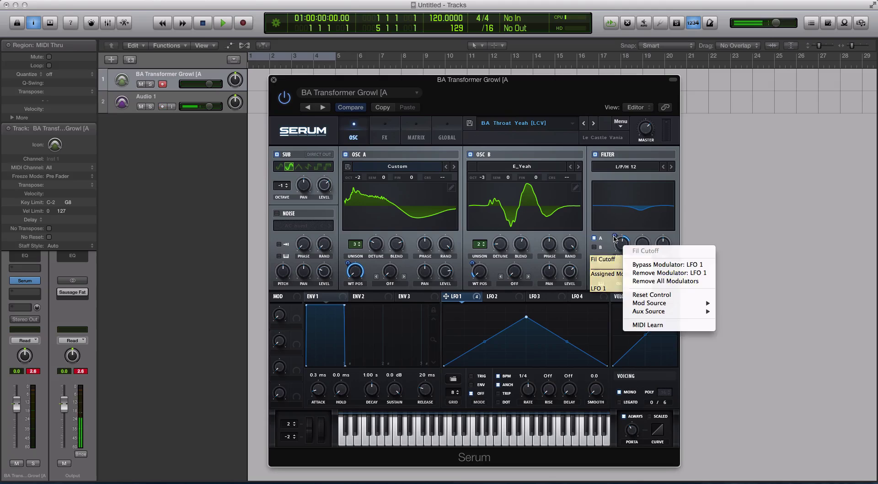
left_click(655, 281)
right_click(643, 271)
left_click(665, 309)
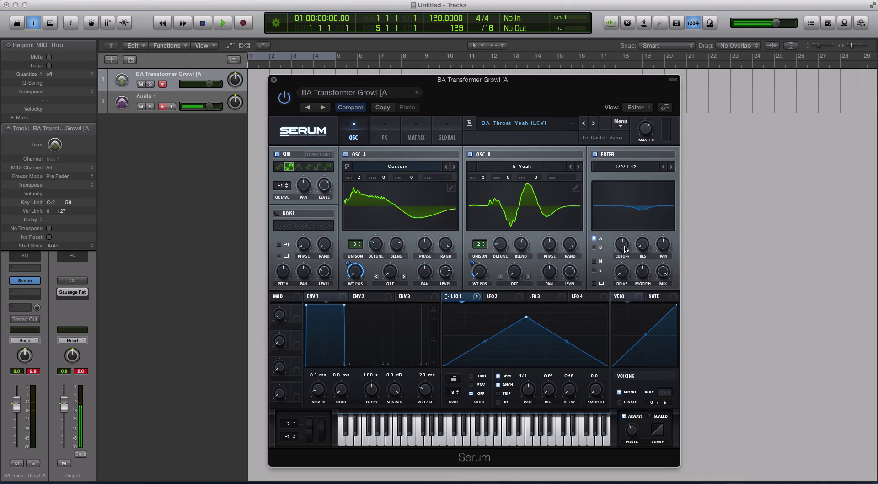
- Adjust the L/P/H 12 filter's Morph control and raise the resonance to about 70%
left_click_drag(641, 278, 644, 211)
mouse_move(646, 273)
left_mouse_down()
mouse_move(646, 290)
mouse_move(647, 273)
left_mouse_up()
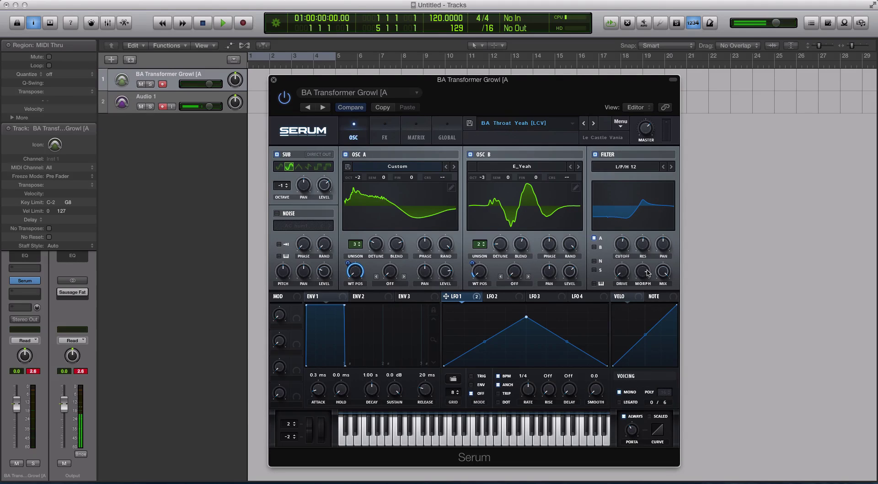
left_click_drag(646, 210, 647, 196)
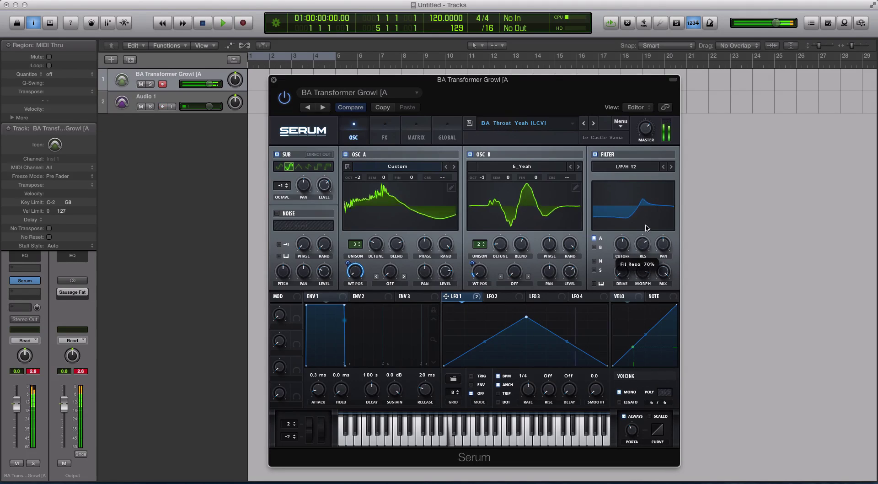
- Adjust the L/P/H 12 filter's cutoff and sweep its Morph control through several values, including 50% and about 69%
mouse_move(627, 244)
left_mouse_down()
mouse_move(625, 277)
mouse_move(626, 205)
mouse_move(625, 234)
left_mouse_up()
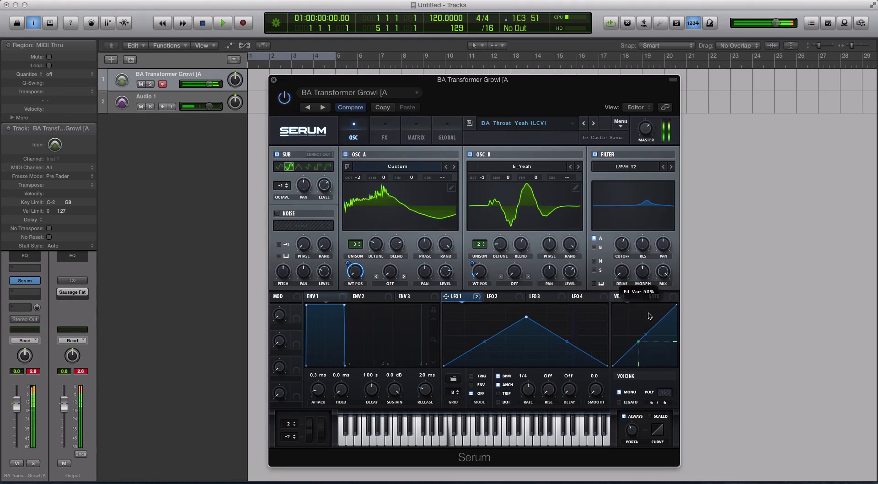
left_click_drag(647, 277, 654, 355)
left_click_drag(653, 325, 652, 297)
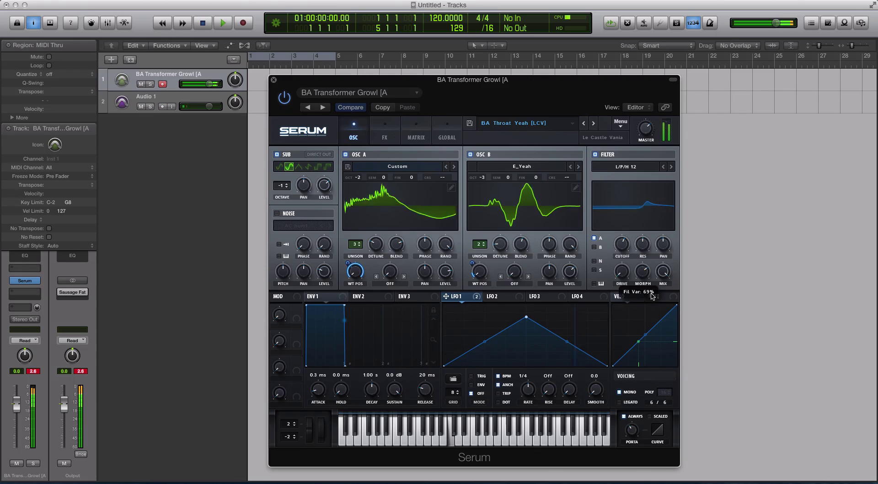
left_click_drag(651, 246, 641, 338)
left_click(638, 272)
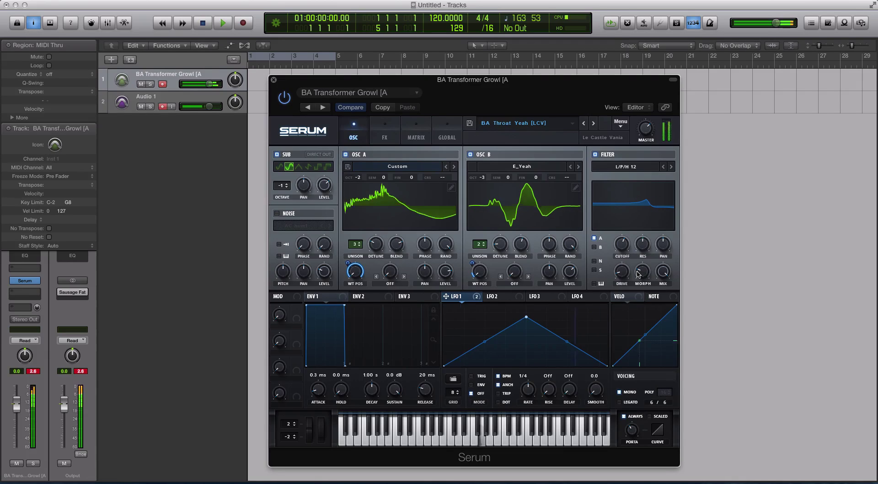
mouse_move(637, 272)
left_mouse_down()
mouse_move(636, 238)
mouse_move(643, 322)
mouse_move(636, 269)
left_mouse_up()
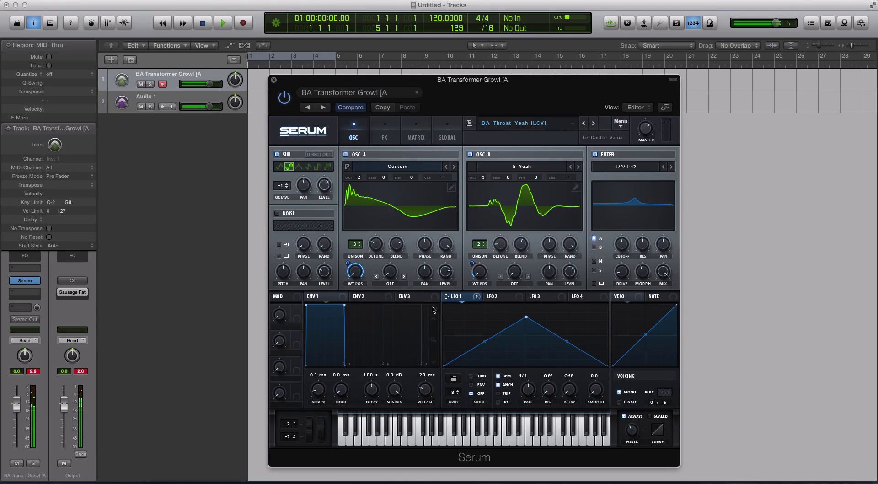
- Assign LFO 1 as a modulator to the L/P/H 12 filter's Cutoff, Morph and Res controls
left_click(502, 298)
left_click_drag(446, 296, 613, 241)
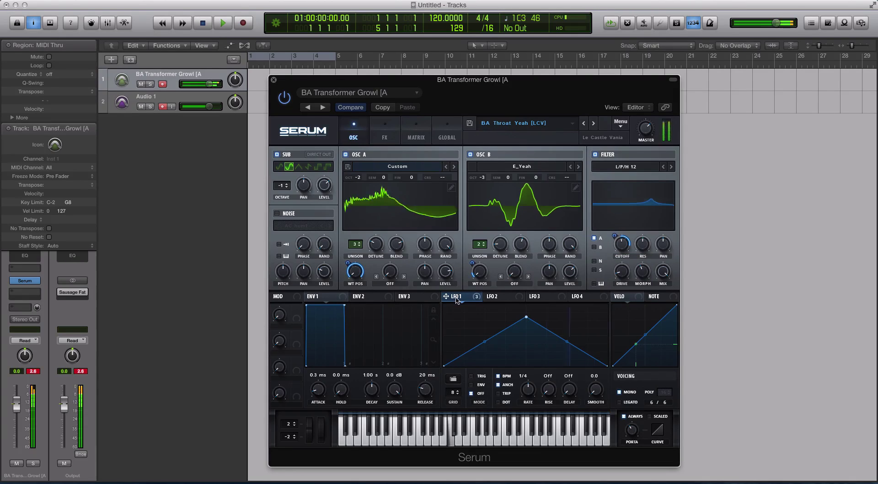
left_click_drag(446, 298, 634, 286)
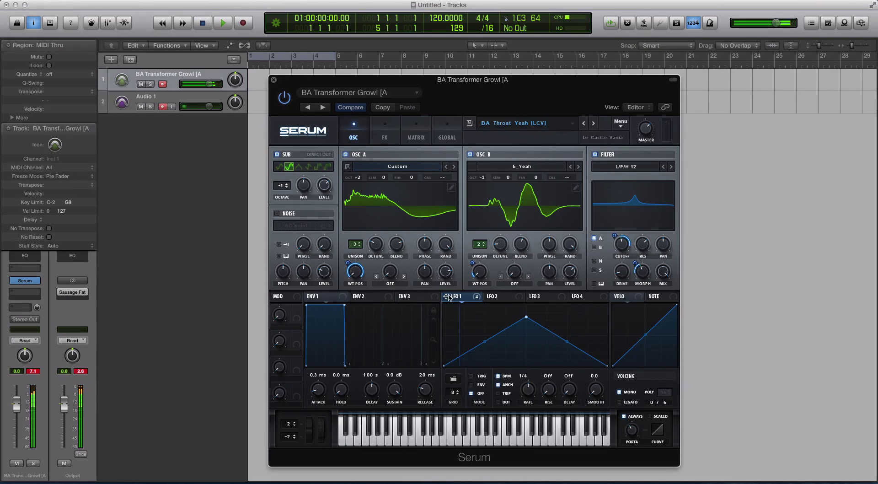
left_click_drag(446, 296, 639, 266)
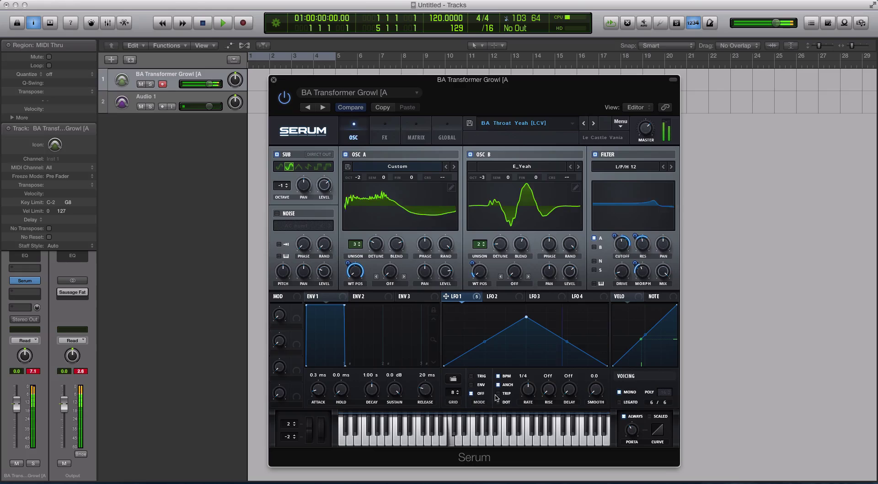
- Bypass the filter and re-enable it to compare the sound with and without the modulated filter
left_click(596, 154)
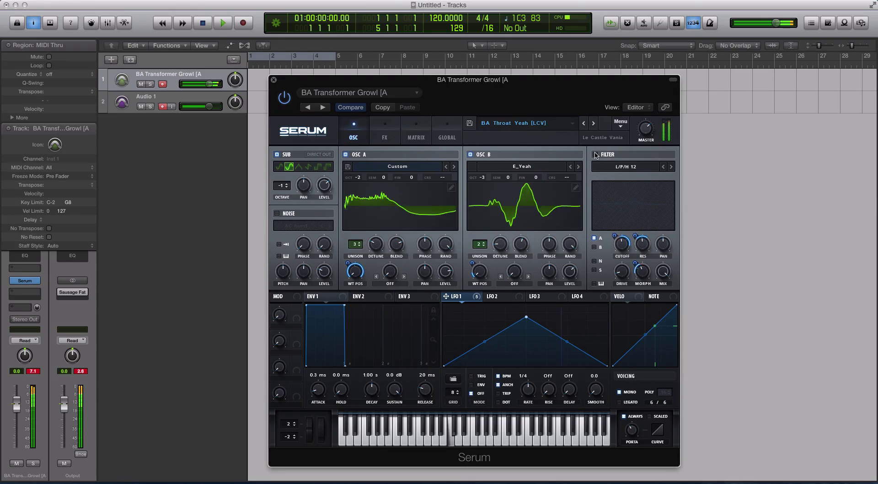
left_click(595, 154)
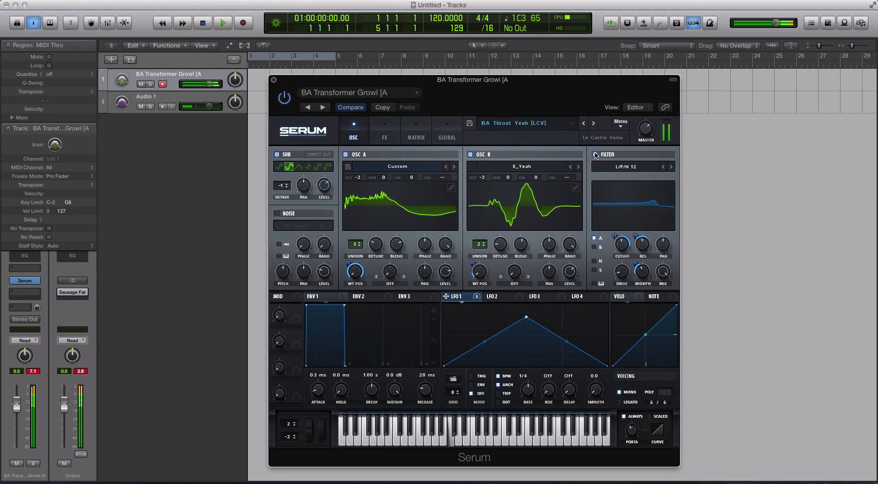